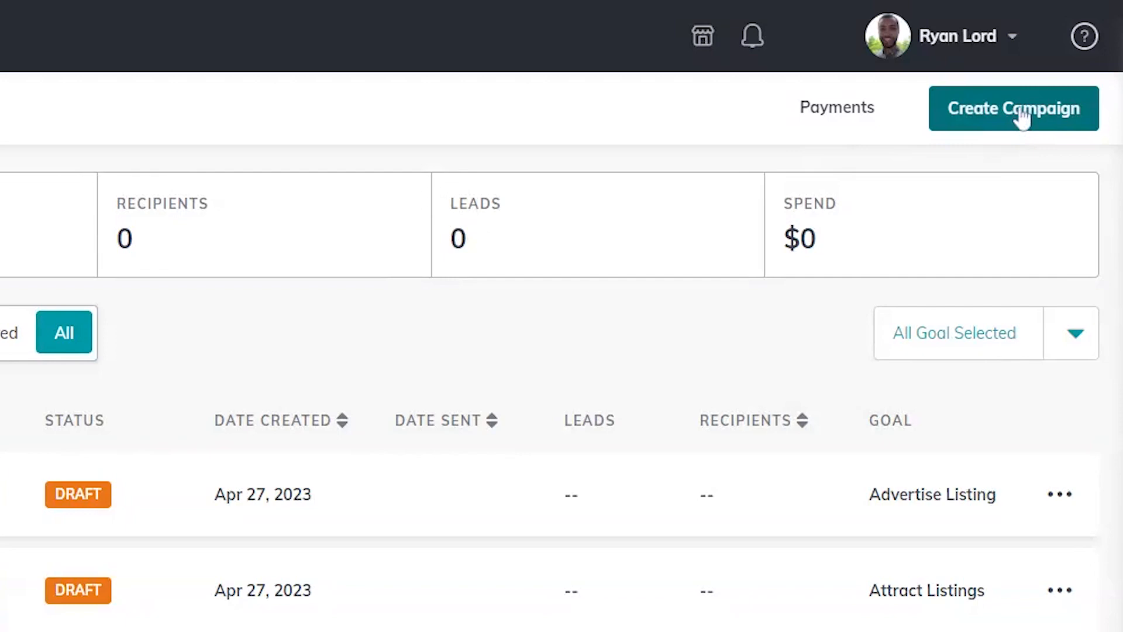
Step: Start a new Direct Mail campaign named 'My Campaign'
left_click(1021, 117)
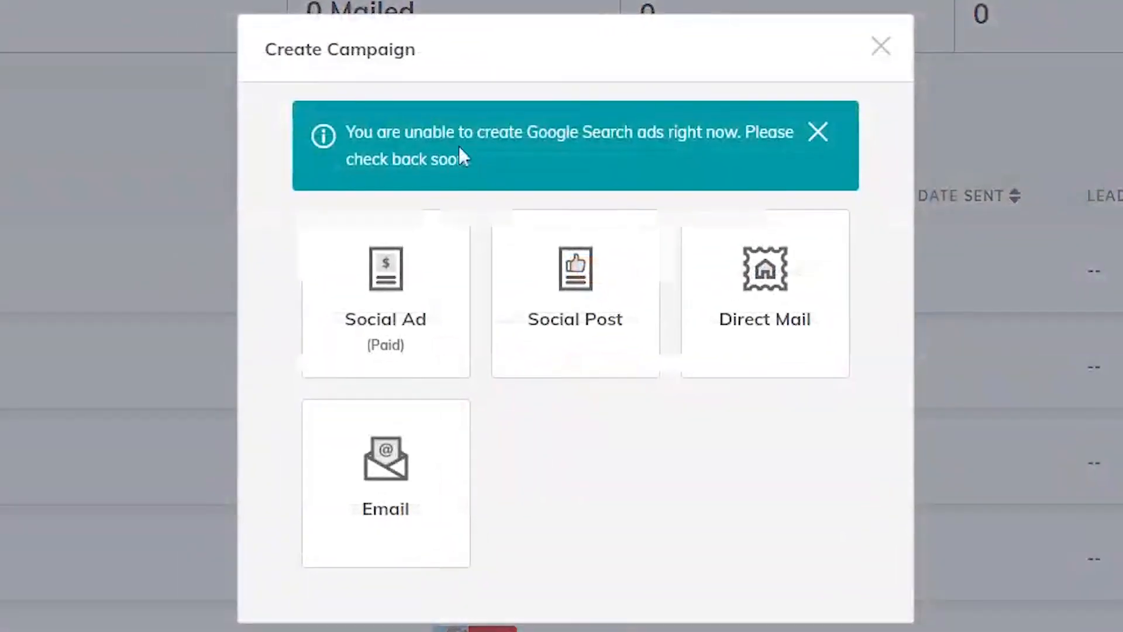
left_click(776, 312)
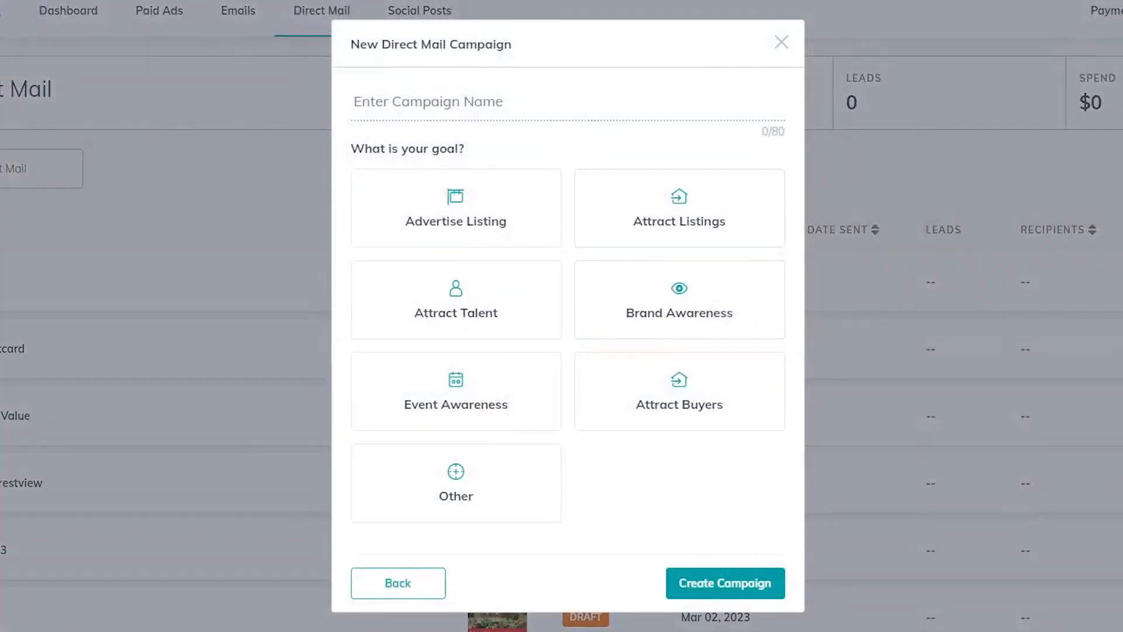
type("My Campaign")
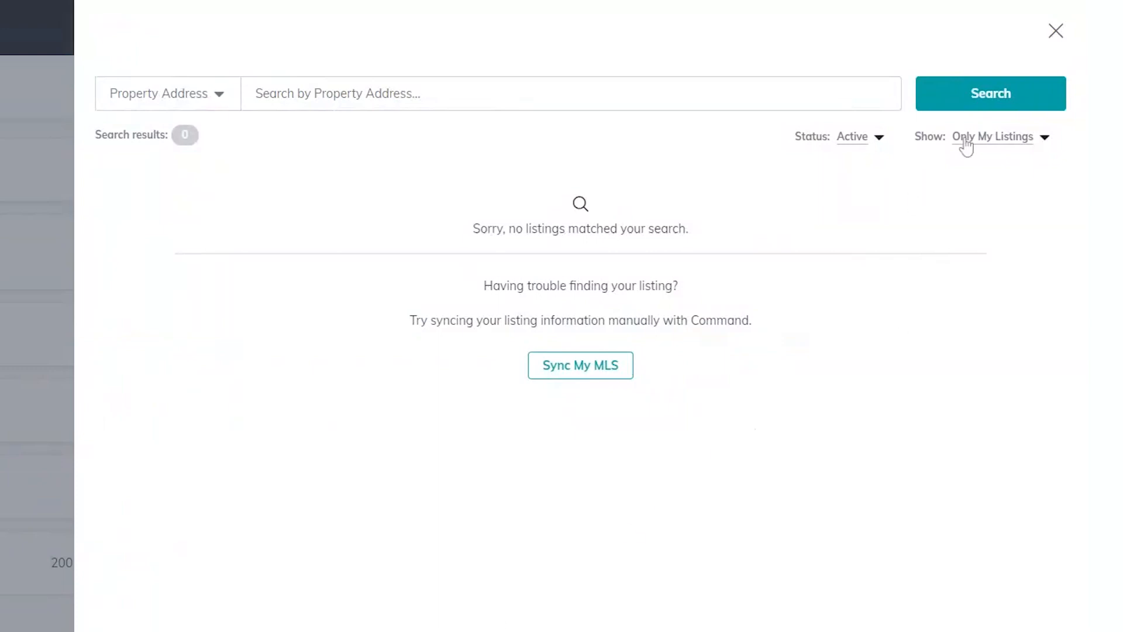
left_click(968, 146)
left_click(973, 160)
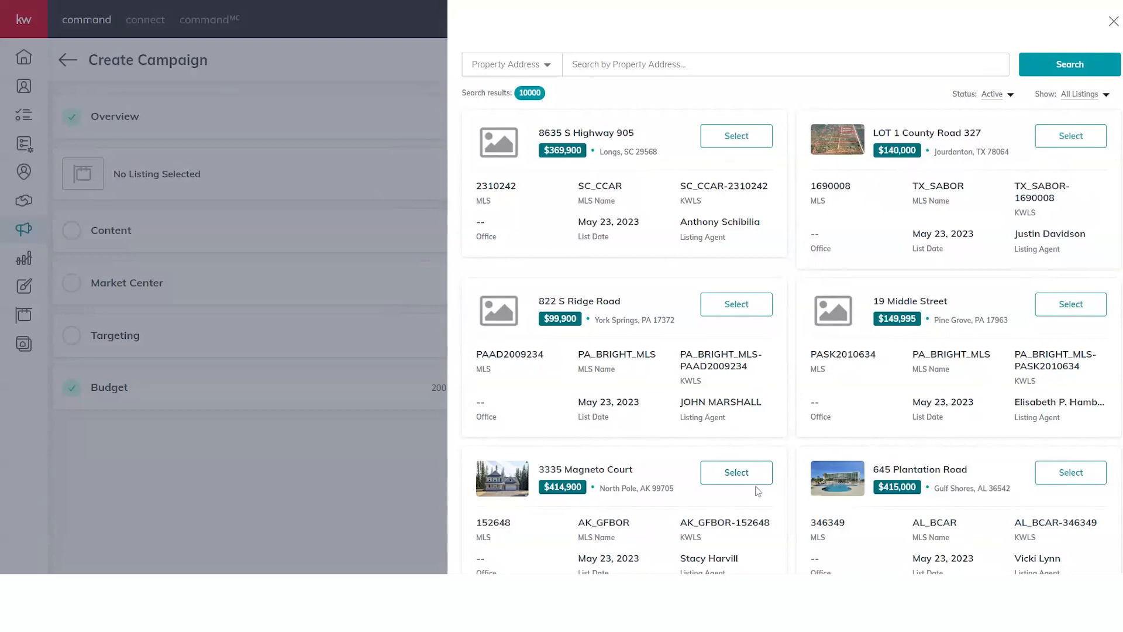
left_click(736, 473)
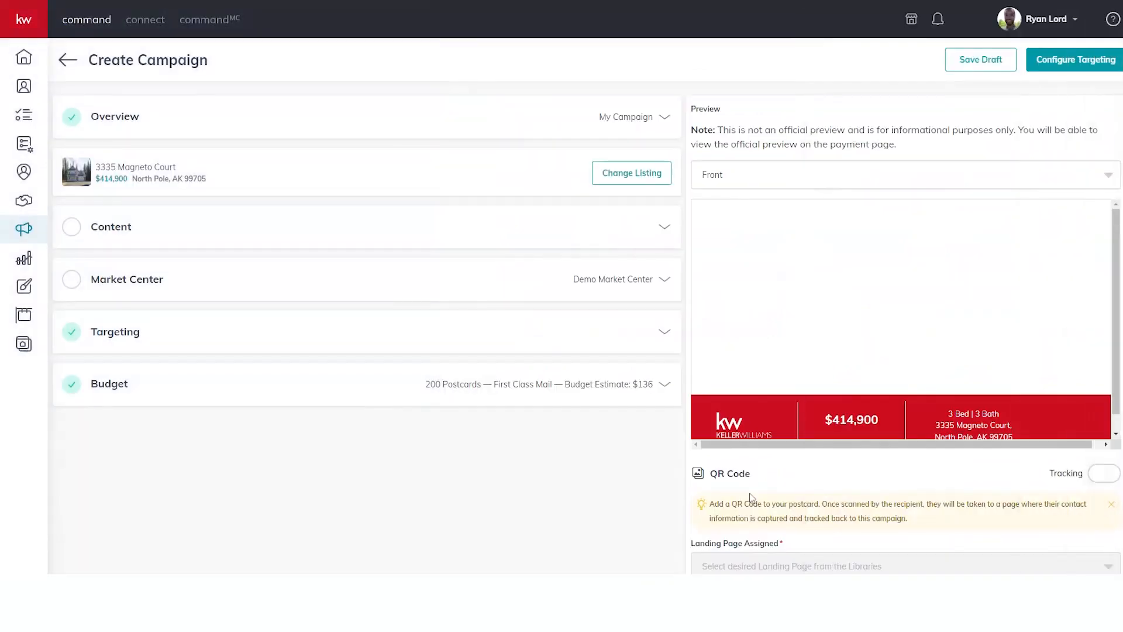
left_click(275, 229)
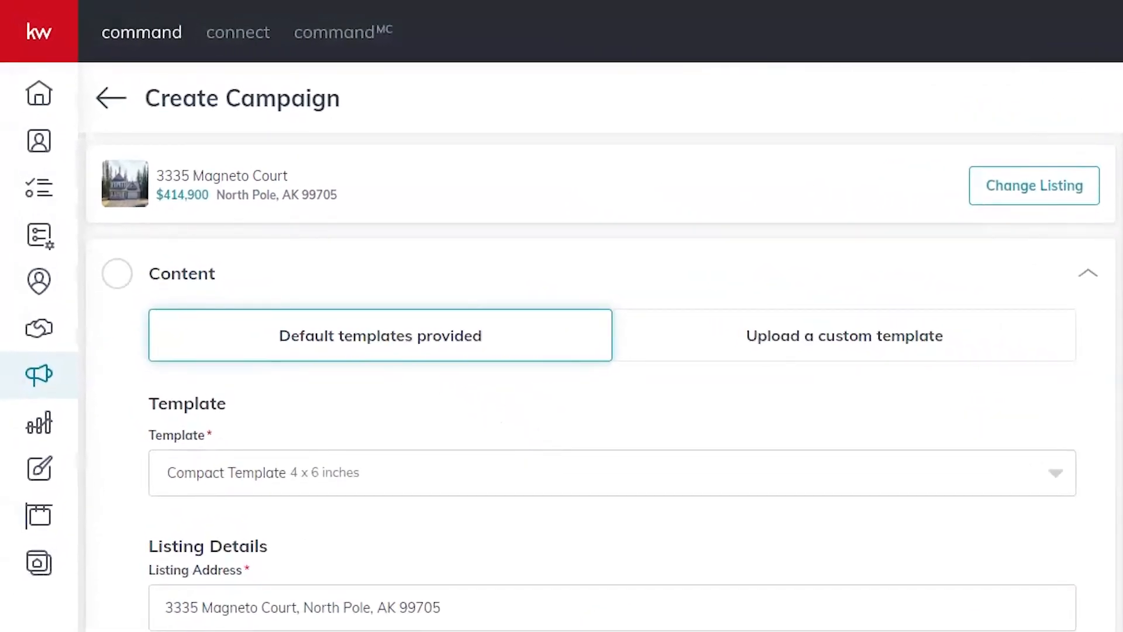
Step: Switch the postcard template from Compact to the 6 x 9 inch Default Template
scroll(454, 419, "down", 2)
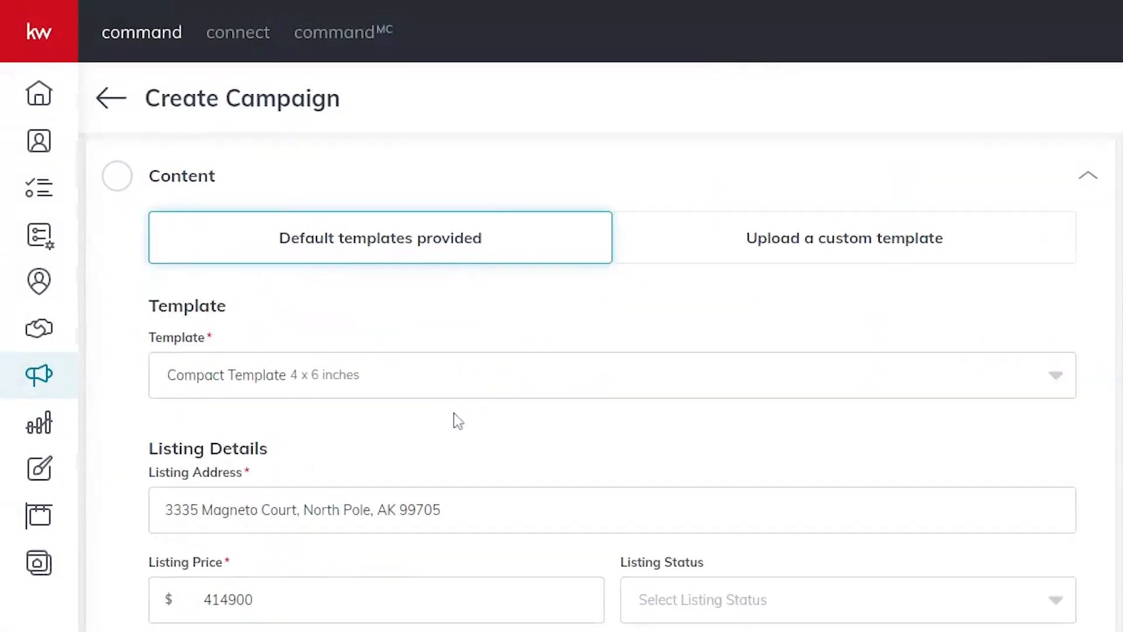
left_click(399, 384)
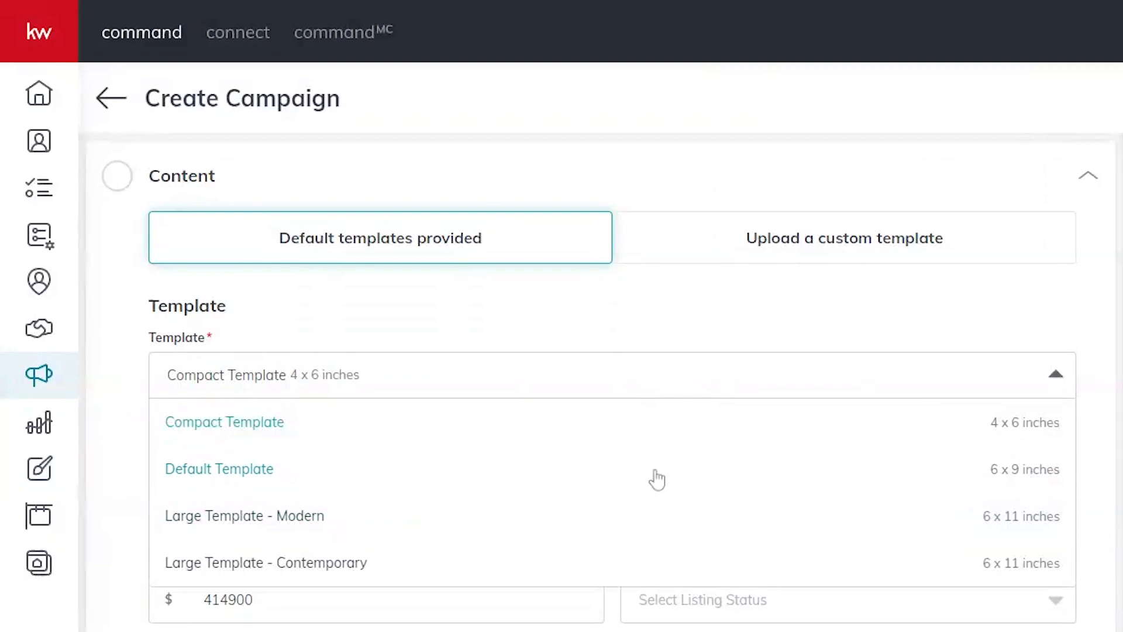
left_click(244, 476)
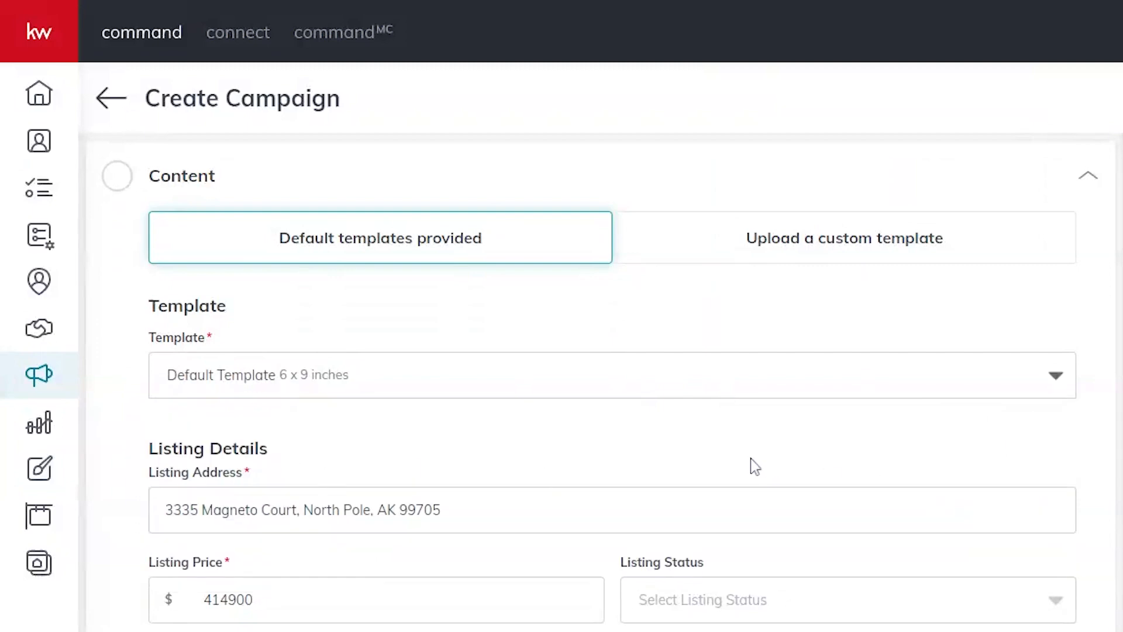
scroll(752, 463, "down", 2)
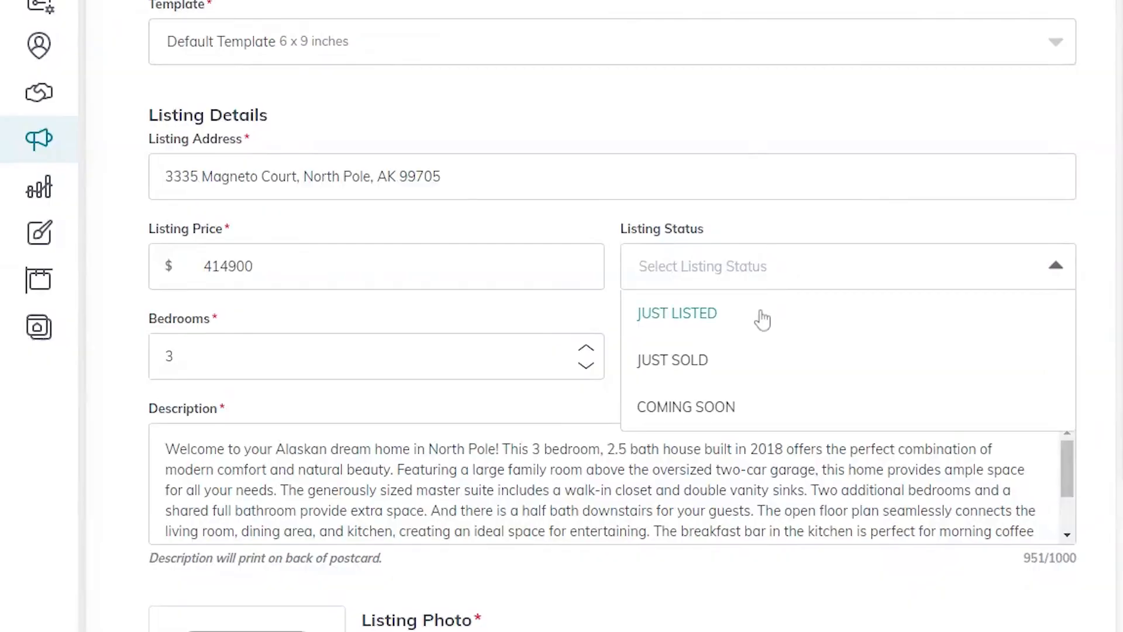
Step: Set the postcard's listing status to JUST SOLD
left_click(708, 369)
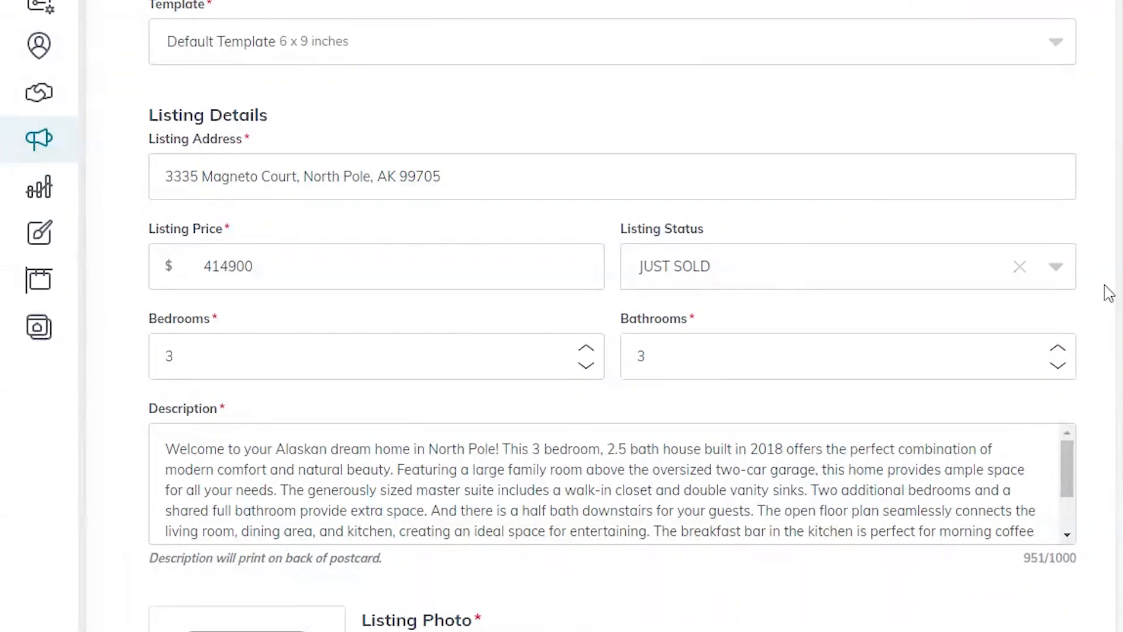
scroll(1105, 269, "down", 5)
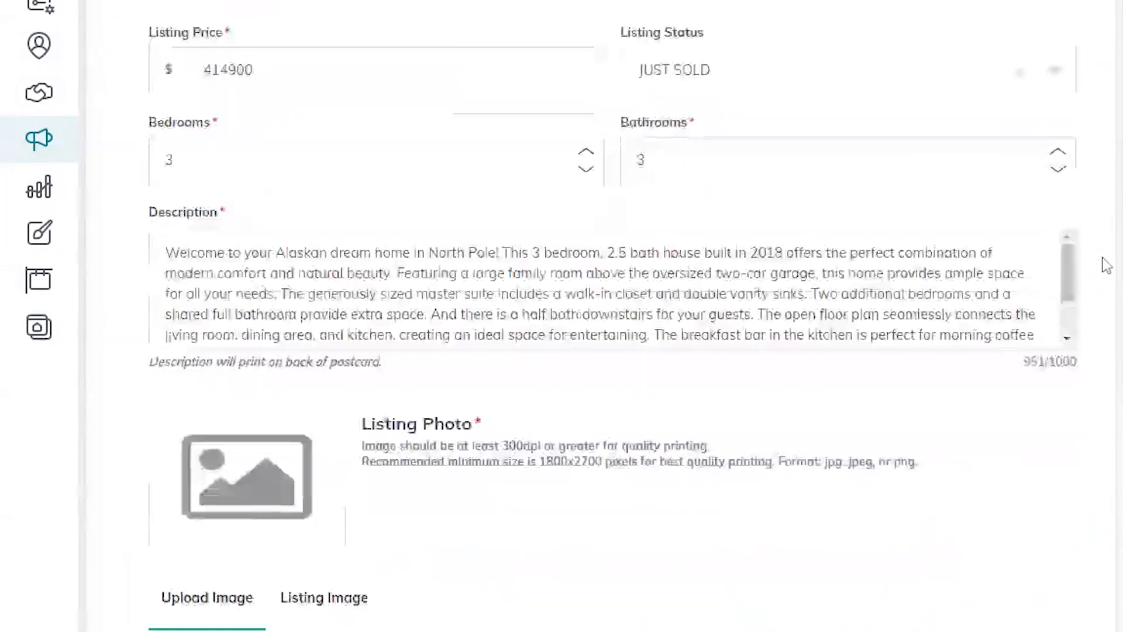
scroll(1104, 265, "down", 2)
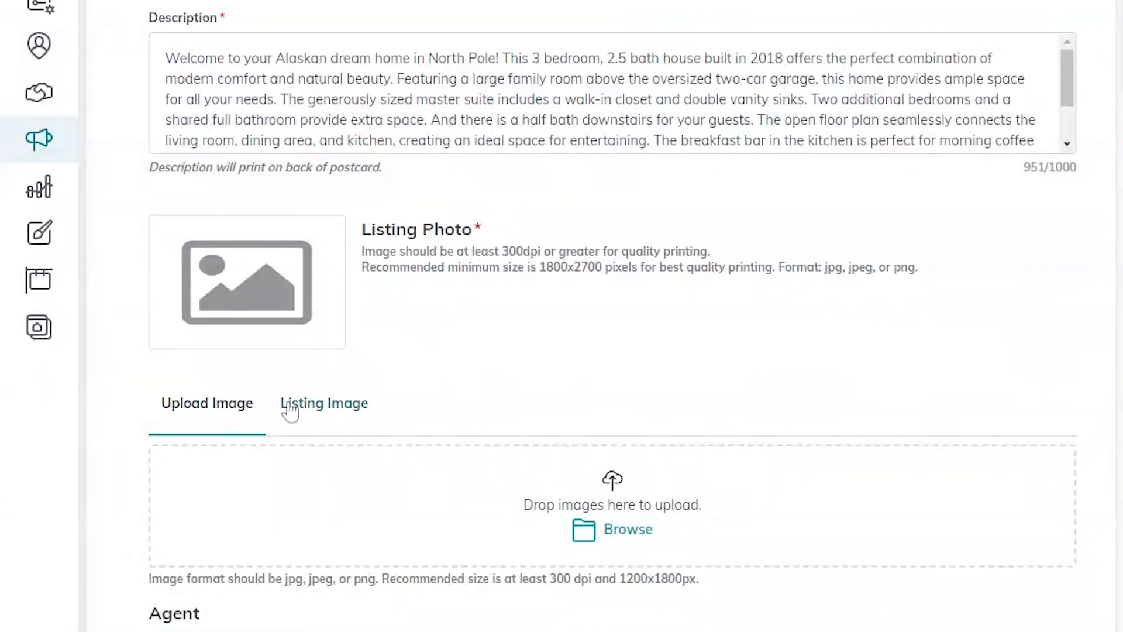
Step: Use the house's front exterior shot from the listing's photos as the postcard image
left_click(332, 410)
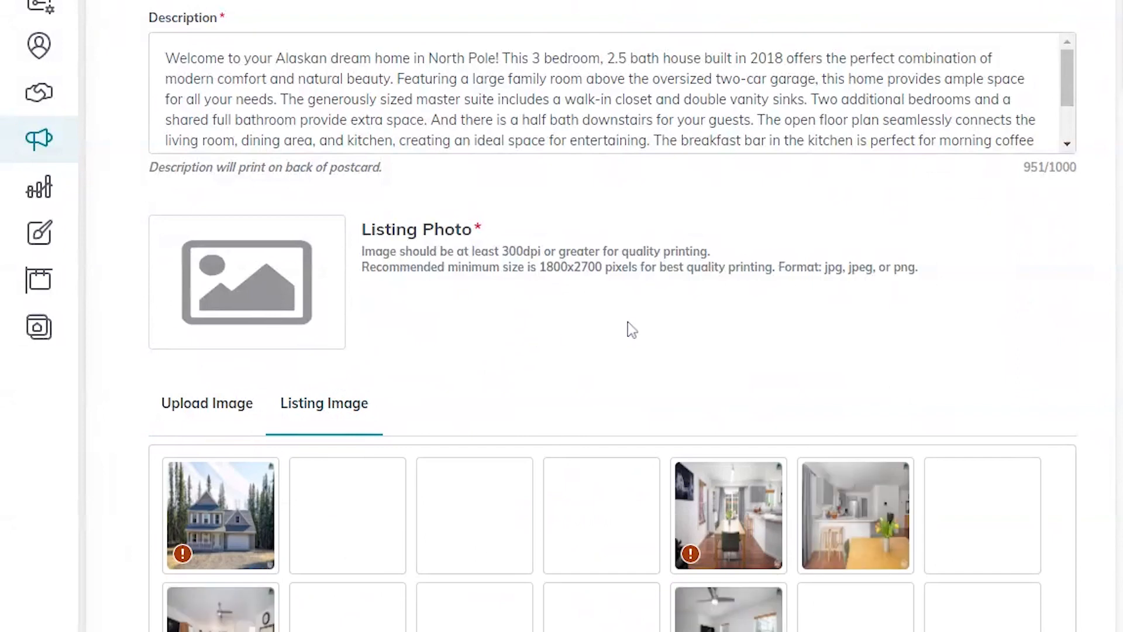
scroll(627, 325, "down", 2)
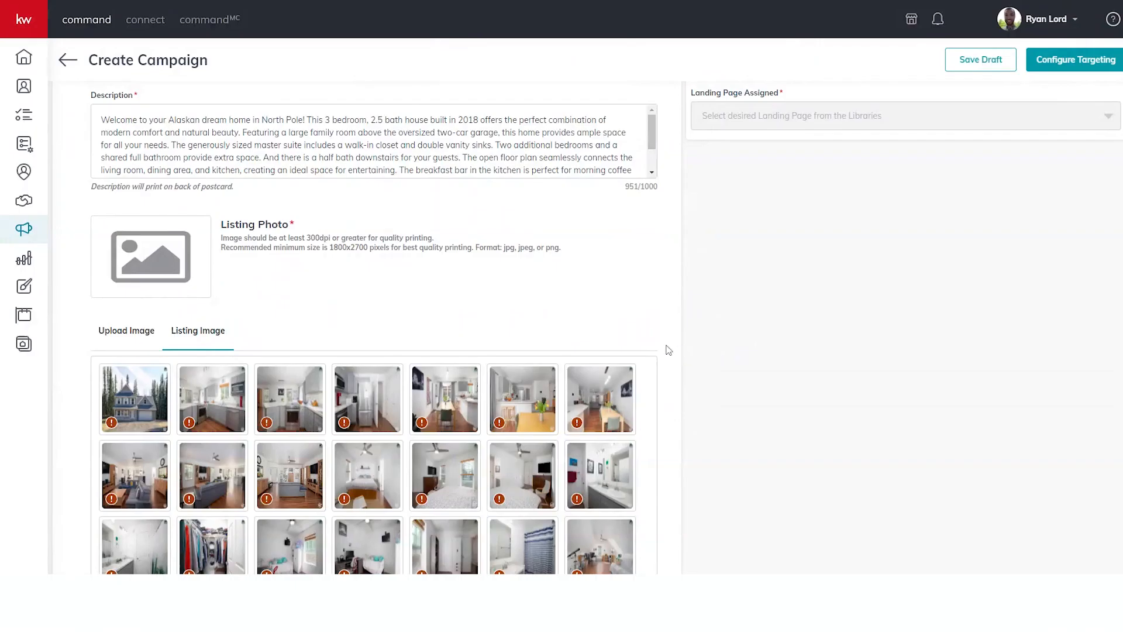
scroll(668, 350, "up", 10)
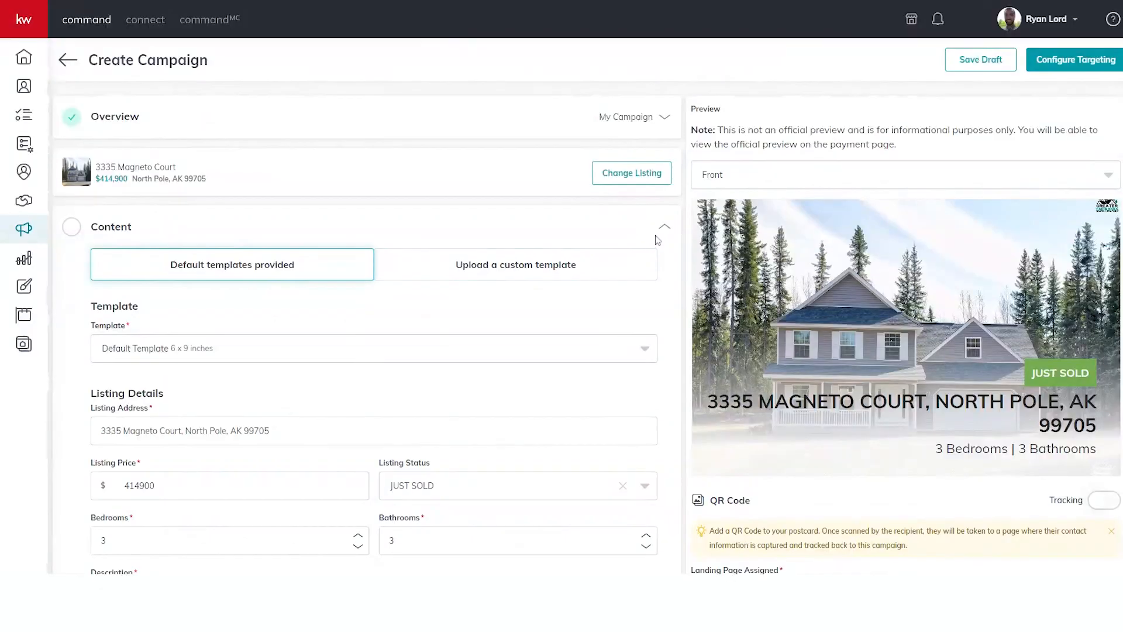
scroll(644, 269, "down", 7)
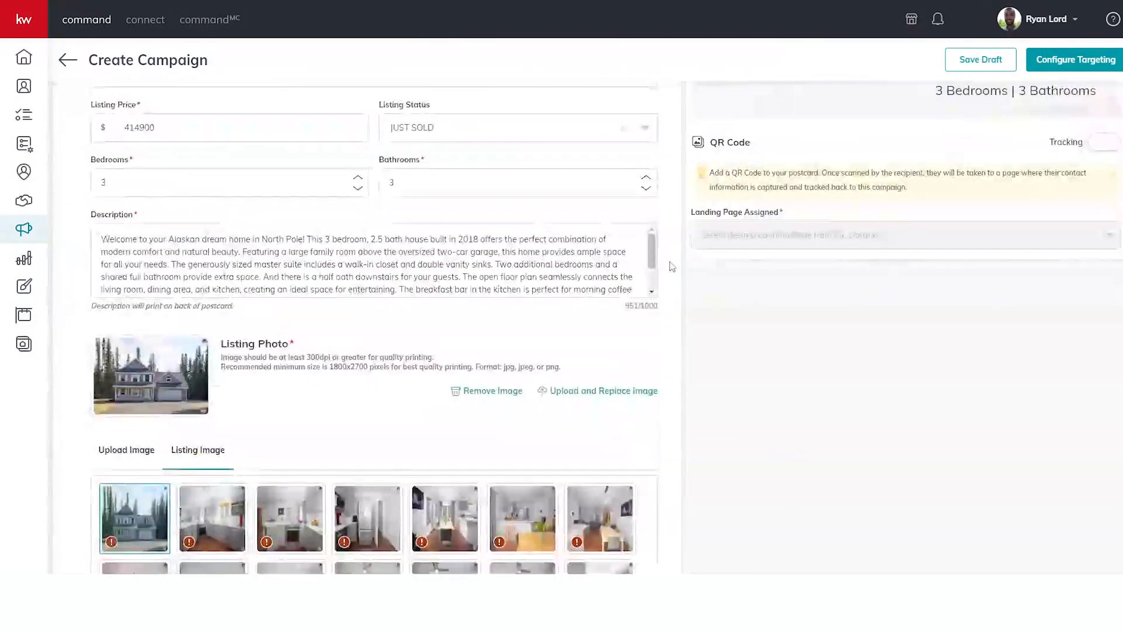
scroll(679, 275, "down", 10)
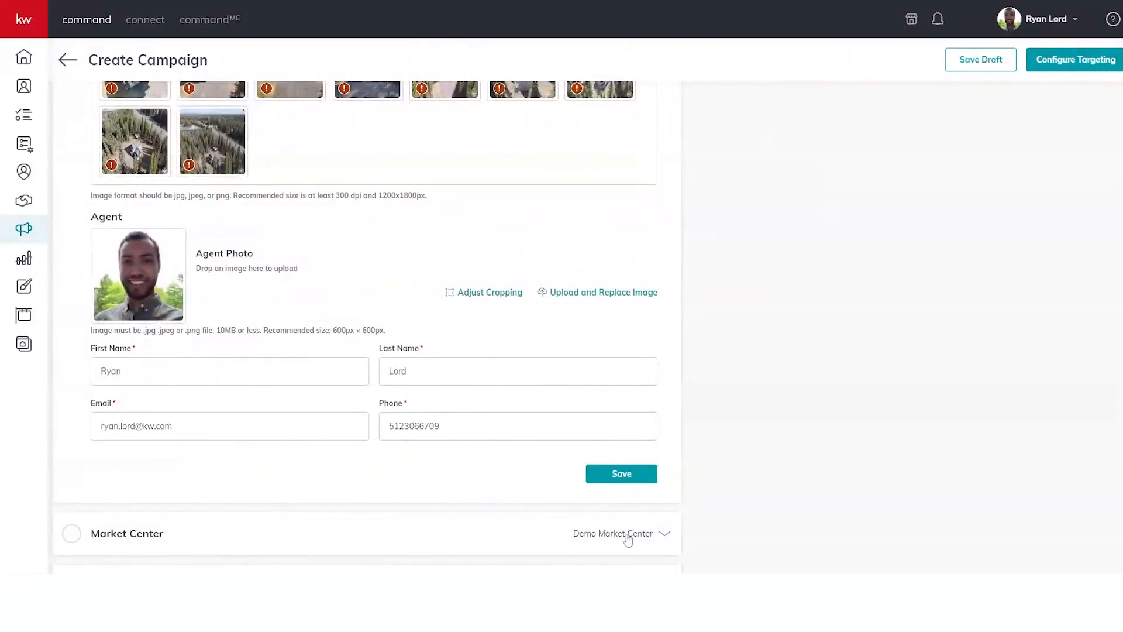
Step: Save Content, then set Market Center state TX and zip 78746 and verify the address
left_click(629, 477)
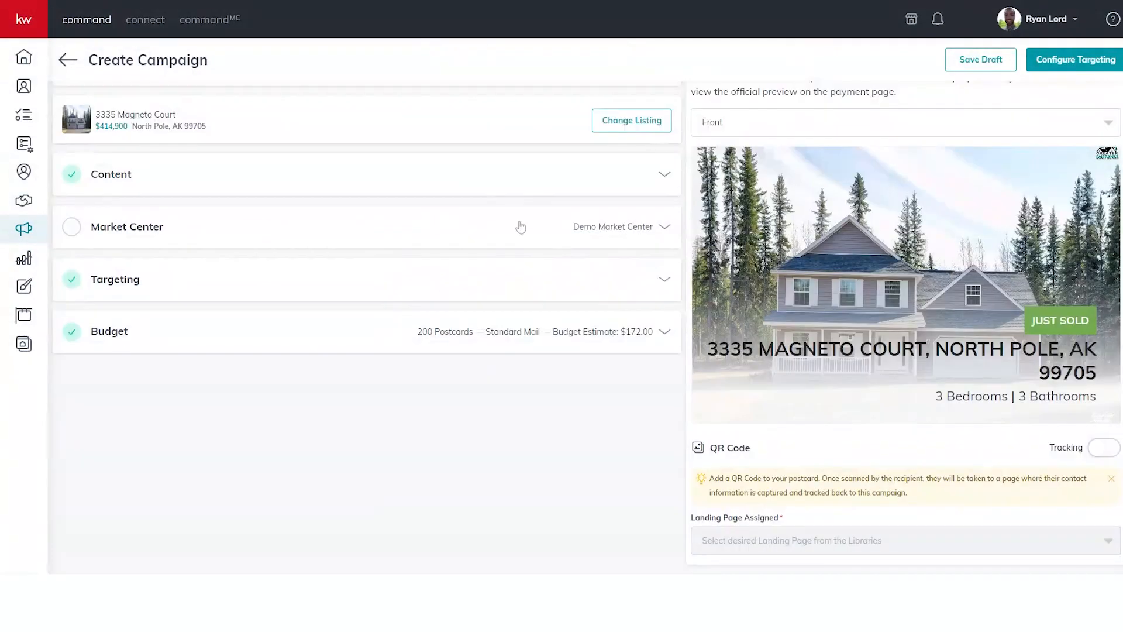
left_click(520, 227)
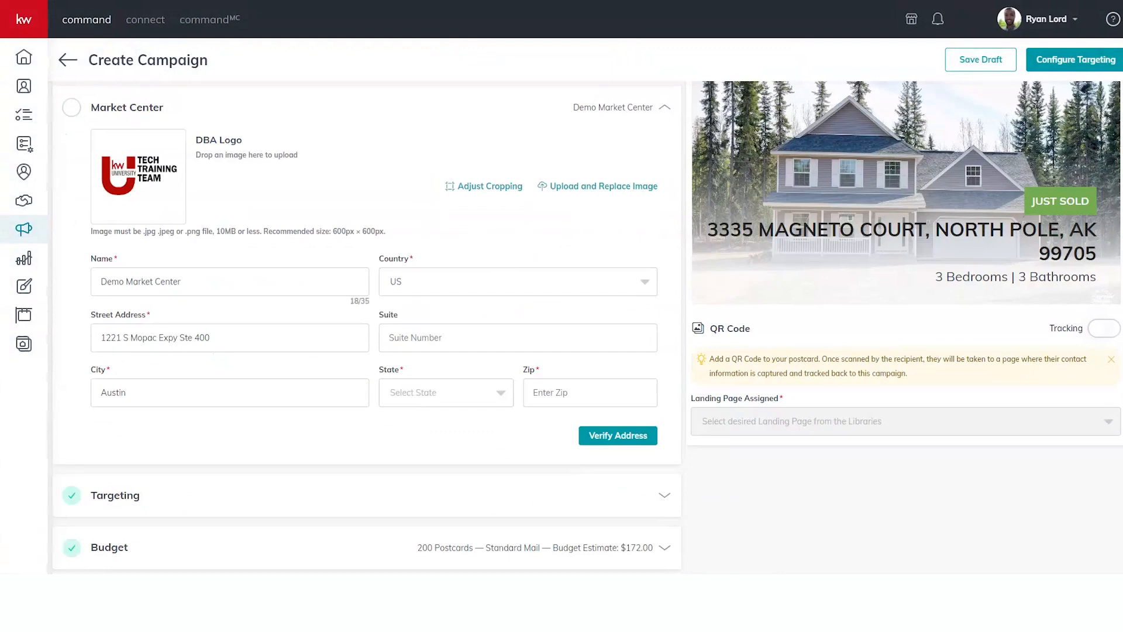
left_click(488, 393)
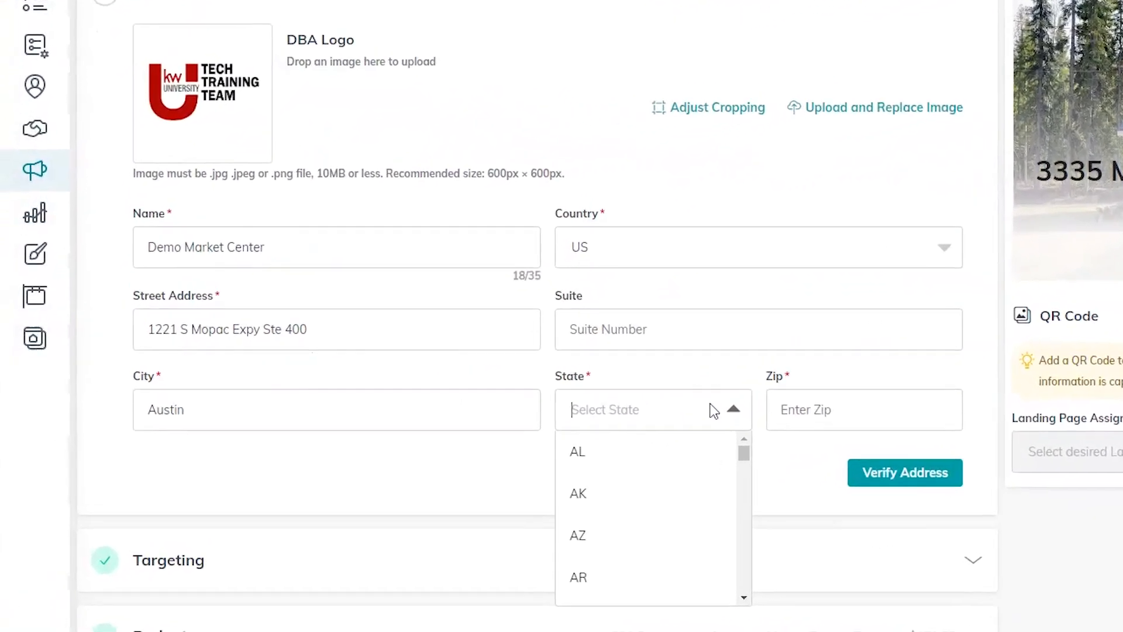
type("tx")
left_click(588, 453)
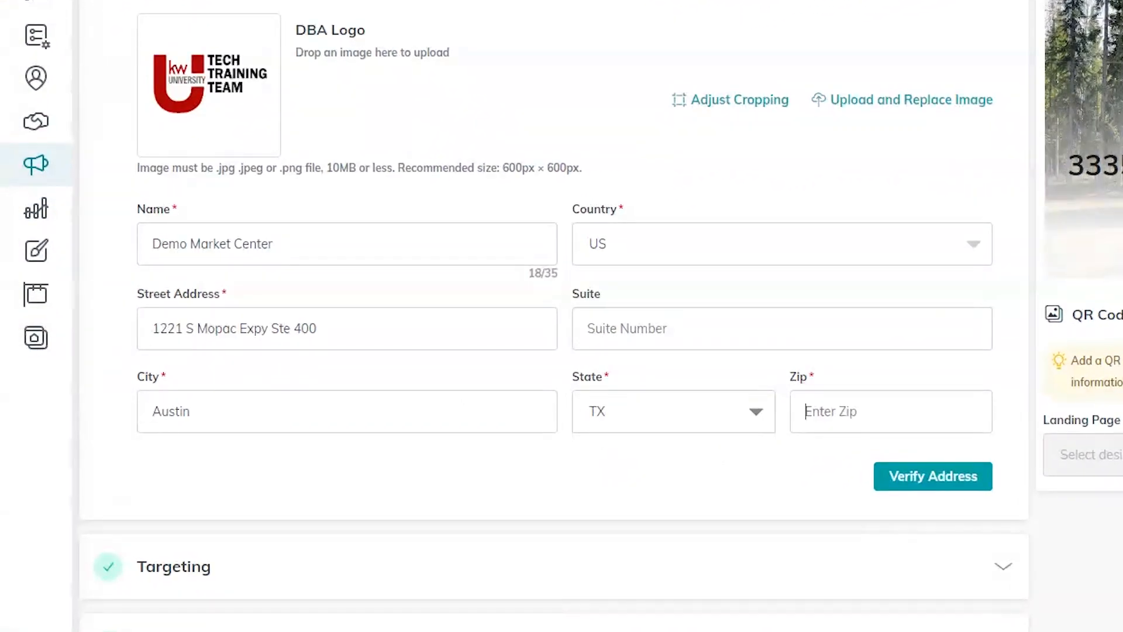
type("78746")
left_click(963, 465)
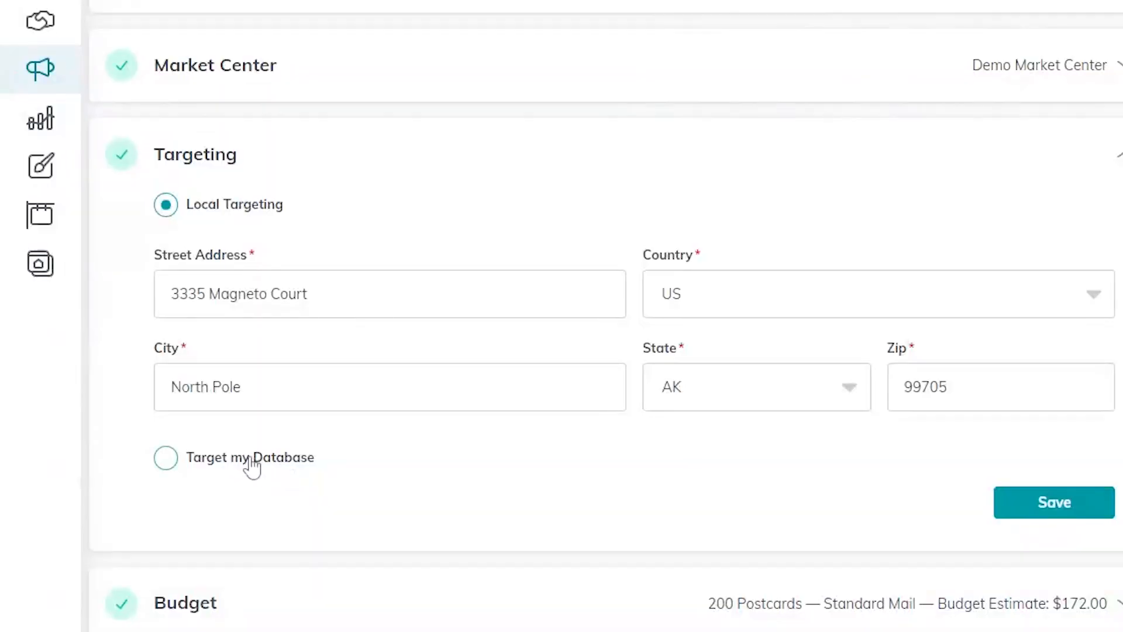
Step: Target my database with two contacts that have mailing addresses, making the budget 2 postcards for $1.72
left_click(251, 464)
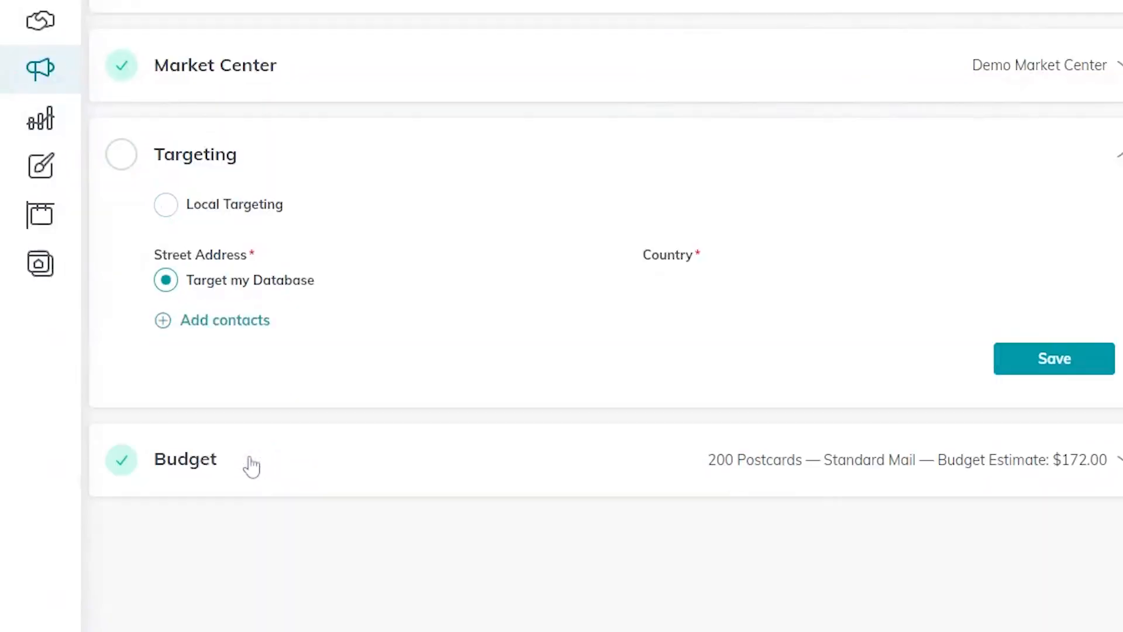
left_click(243, 301)
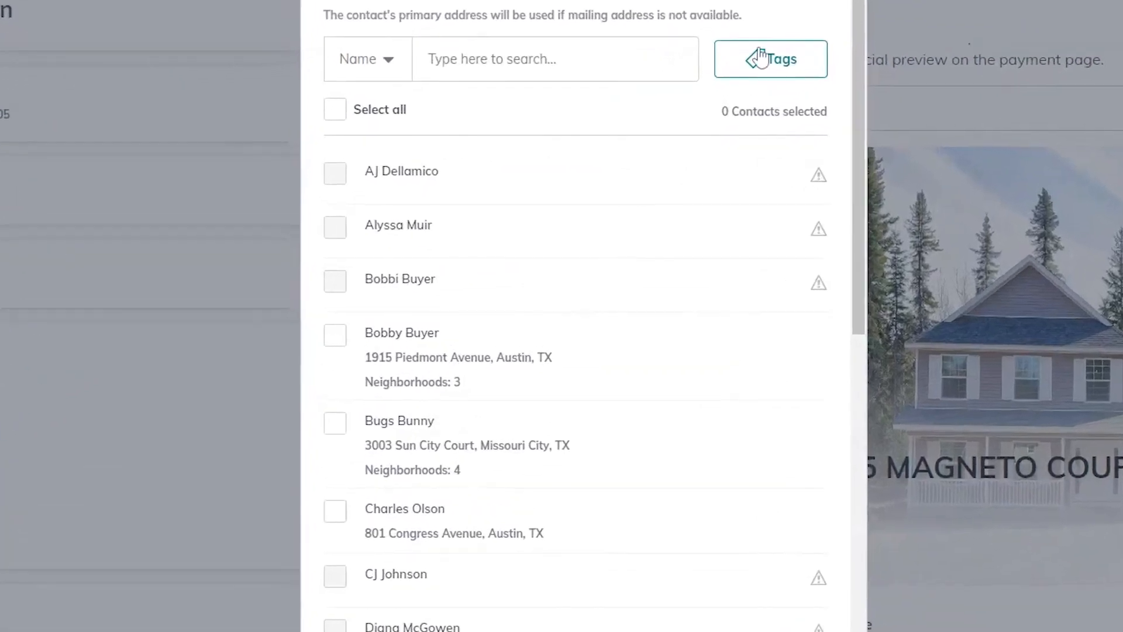
left_click(335, 335)
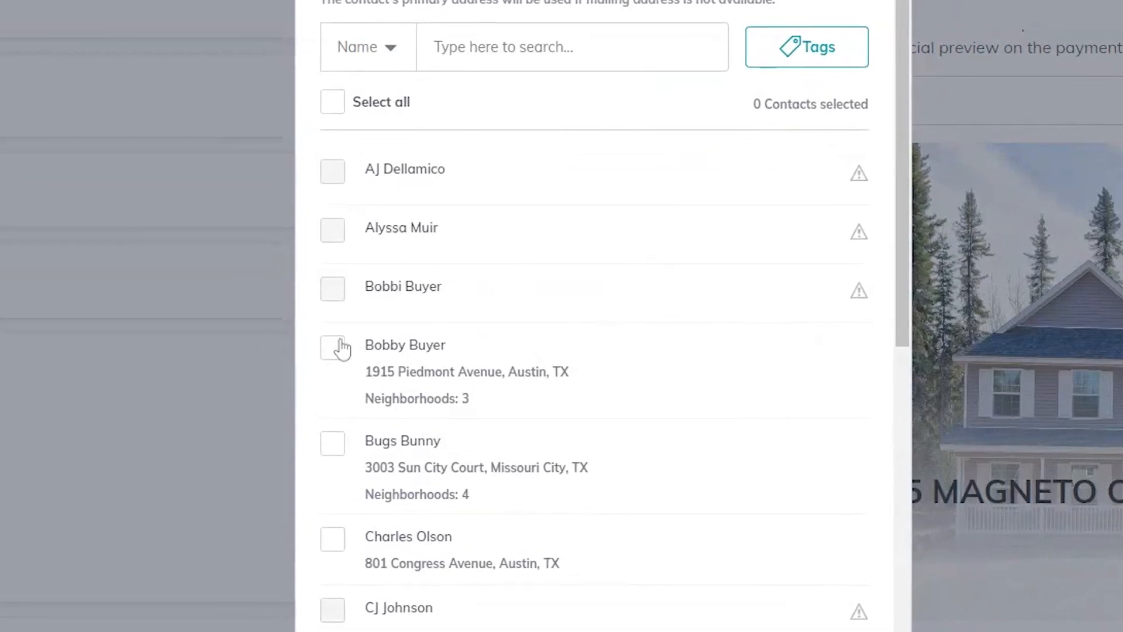
left_click(337, 442)
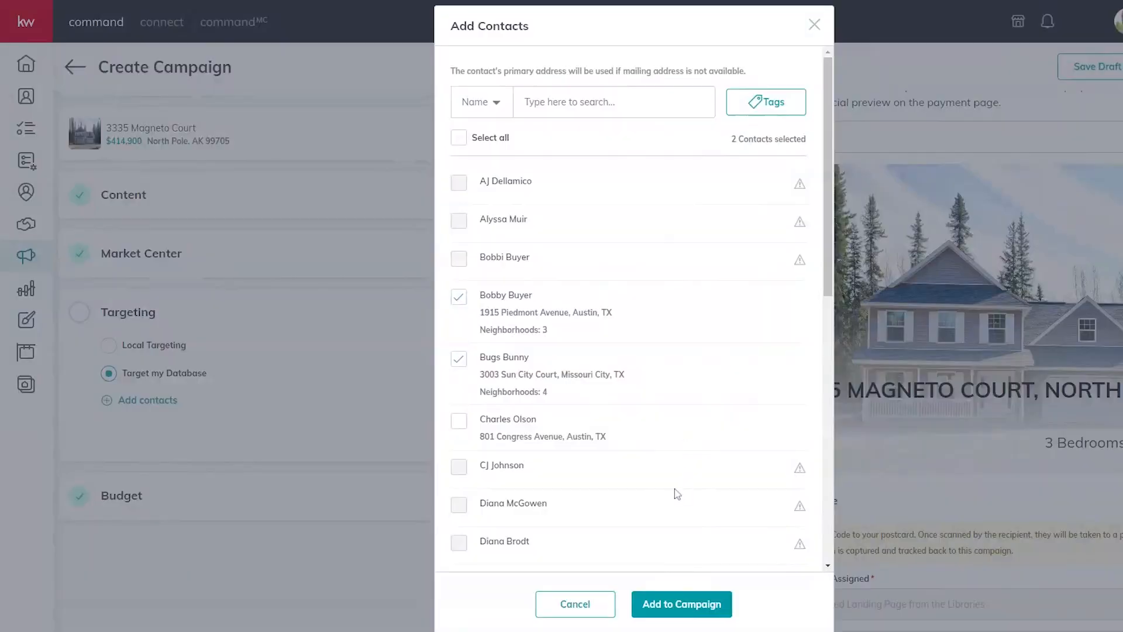
left_click(682, 604)
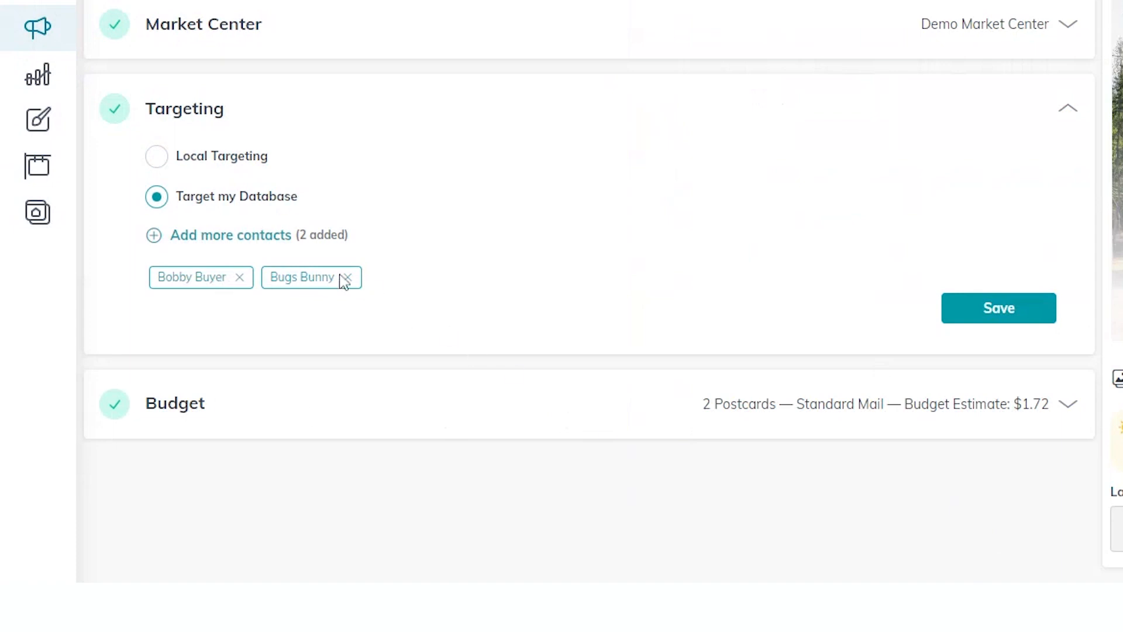
Step: Save the two-postcard $1.72 budget and confirm campaign creation through Preview & Payment
left_click(900, 405)
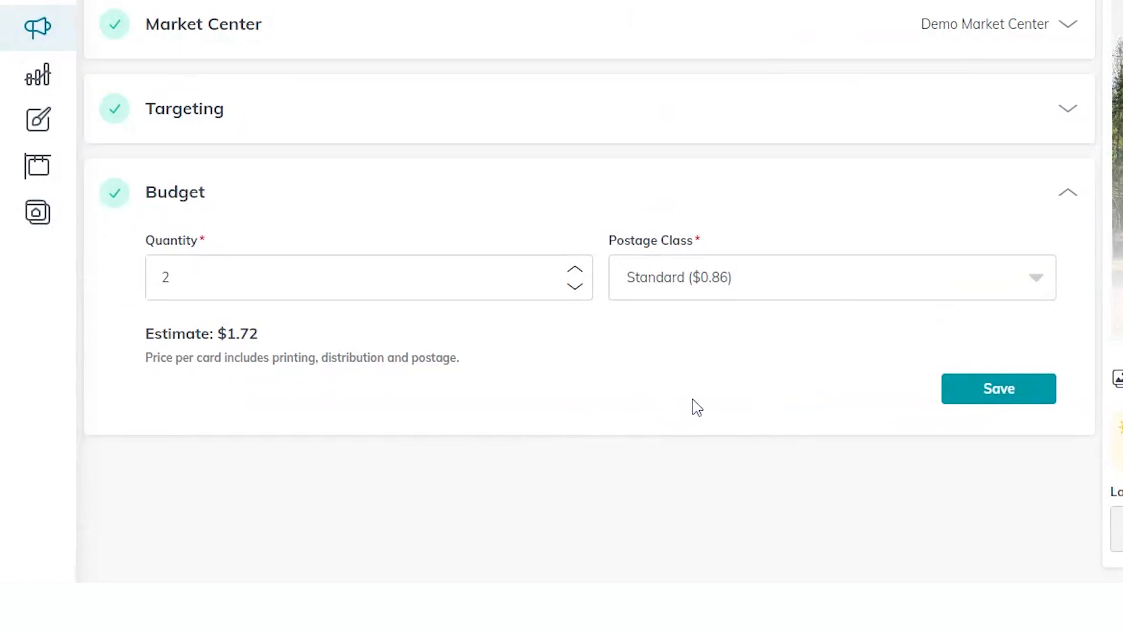
left_click(1001, 393)
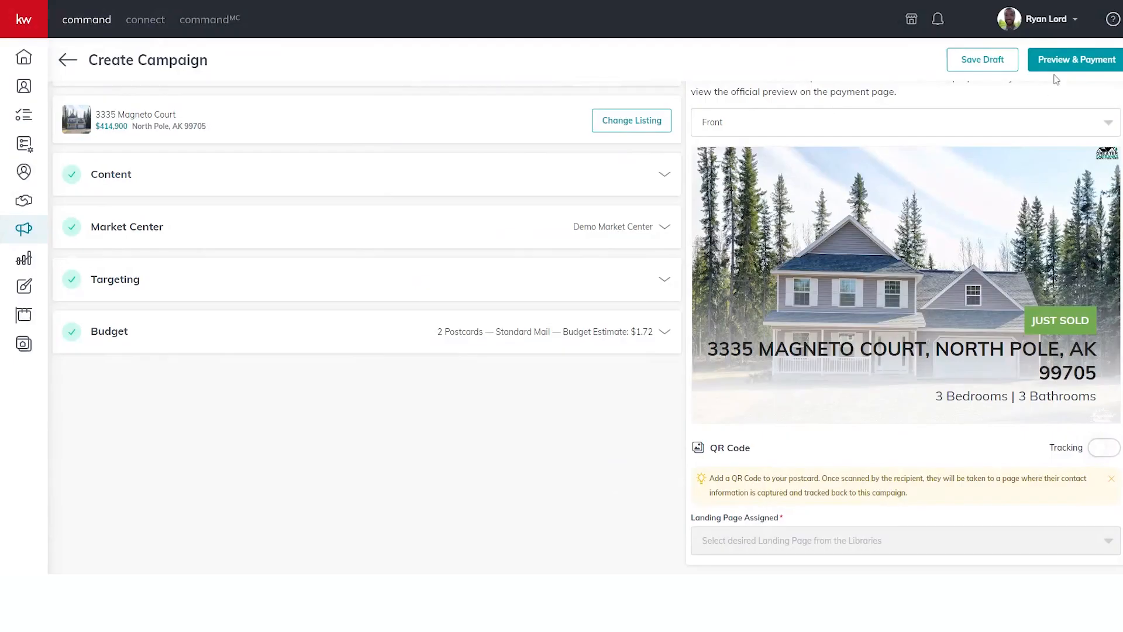
left_click(752, 125)
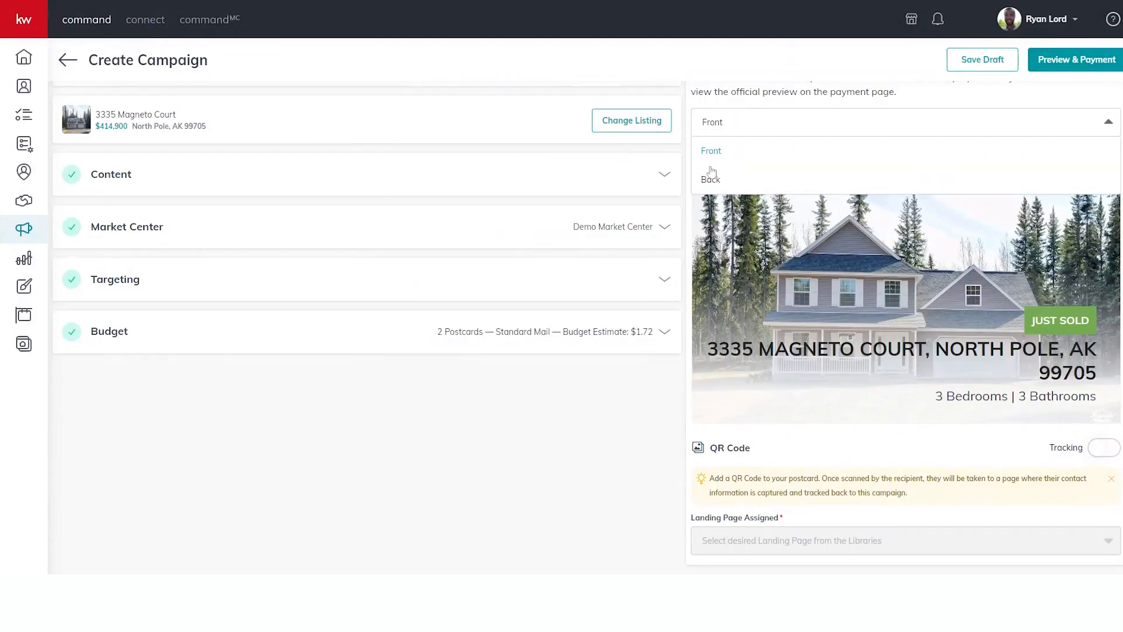
left_click(1060, 65)
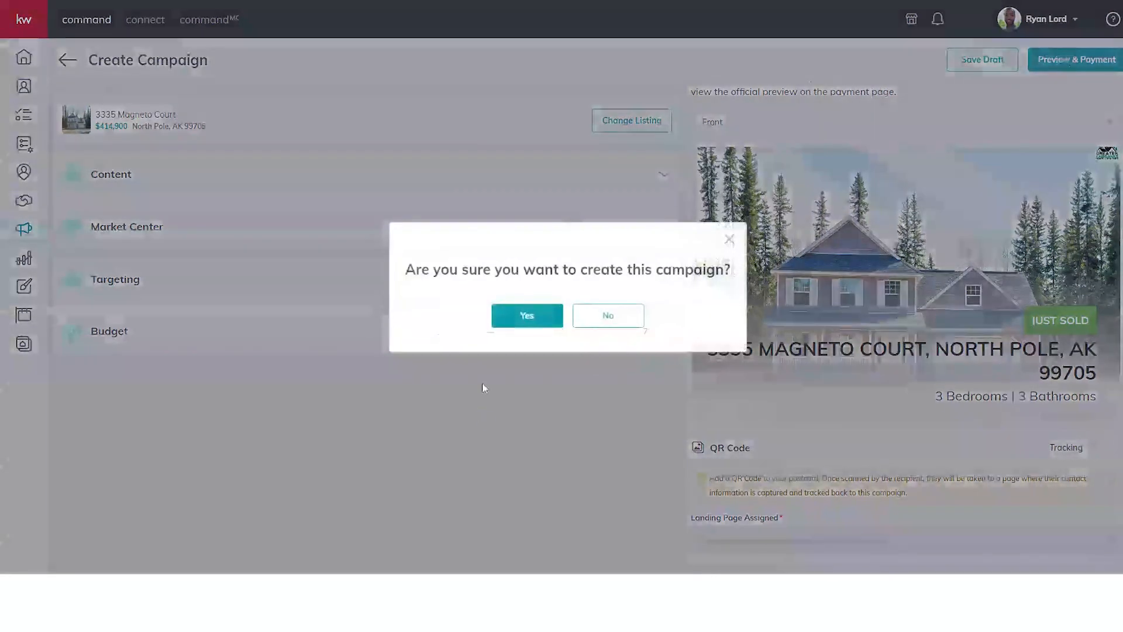
left_click(528, 316)
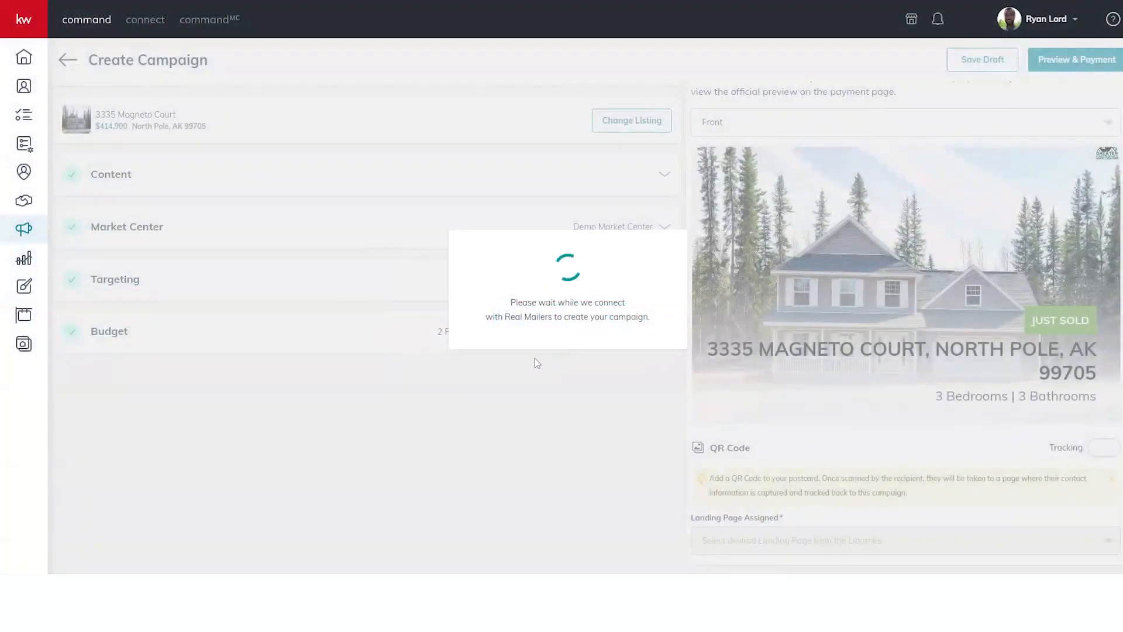